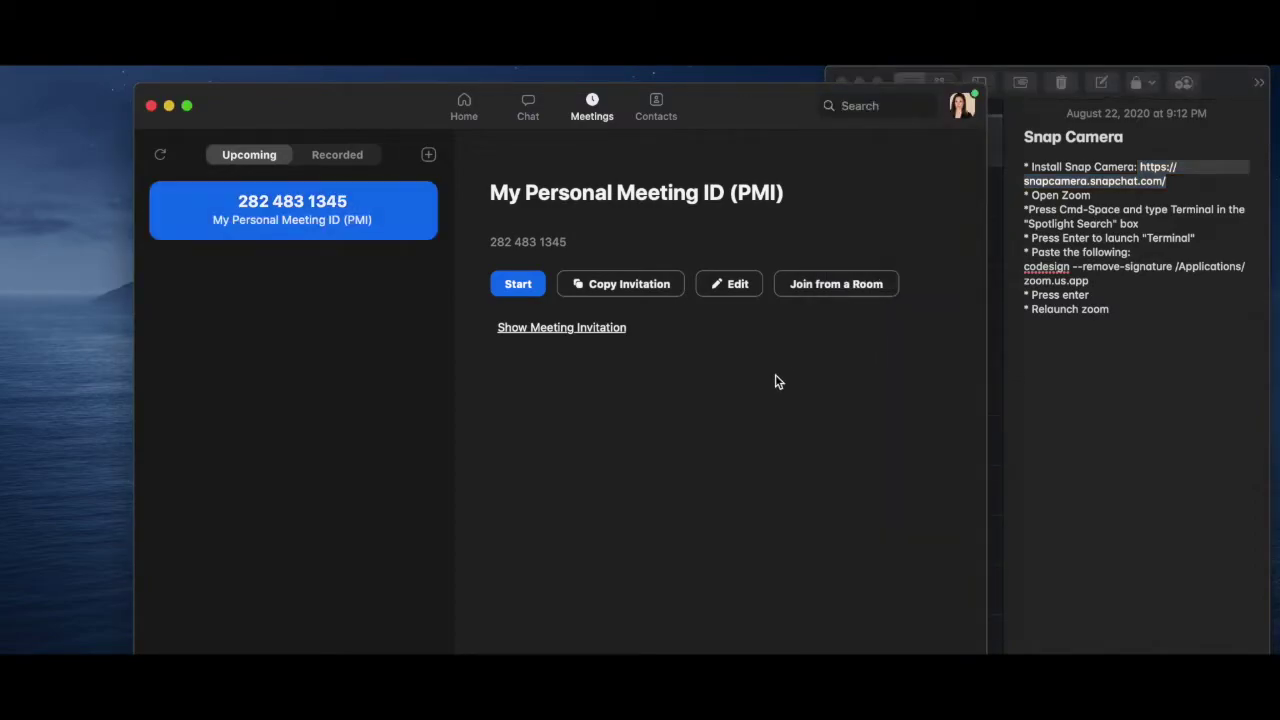
# Open Terminal and copy the codesign command from the Snap Camera note
pyautogui.press('super+space')
pyautogui.press('Return')
pyautogui.click(1144, 300)
pyautogui.tripleClick(1055, 287)
pyautogui.press('super+c')
# Run codesign --remove-signature /Applications/zoom.us.app in Terminal and close the Terminal window
pyautogui.click(260, 143)
pyautogui.press('super+v')
pyautogui.press('Return')
pyautogui.click(49, 108)
pyautogui.click(247, 396)
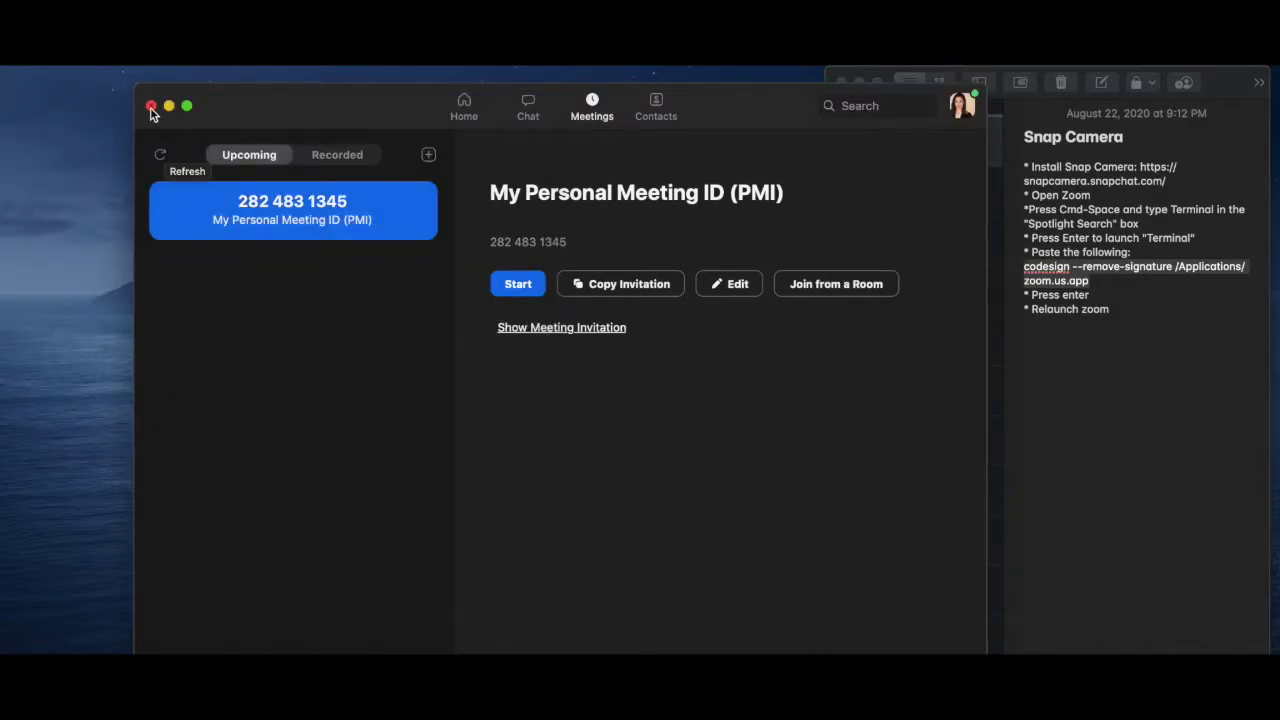
# Close the Zoom window and relaunch Zoom
pyautogui.click(151, 106)
pyautogui.rightClick(889, 660)
pyautogui.press('Escape')
pyautogui.press('super+space')
pyautogui.click(770, 322)
pyautogui.click(762, 324)
pyautogui.click(151, 106)
# Open Snap Camera and reposition its window so that it is fully in view
pyautogui.press('F4')
pyautogui.click(476, 170)
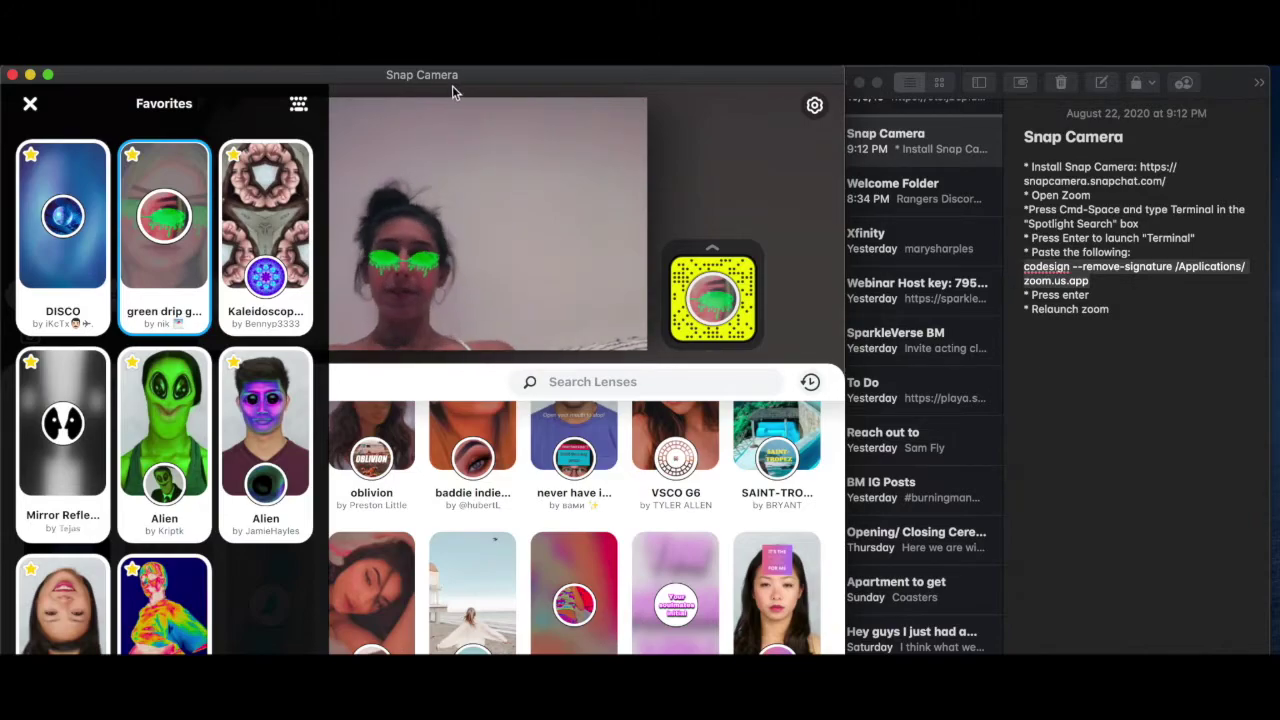
pyautogui.moveTo(452, 92); pyautogui.dragTo(563, 92)
# Try the Kaleidoscope and green drip lenses from Favorites, and close the favorites list
pyautogui.click(379, 223)
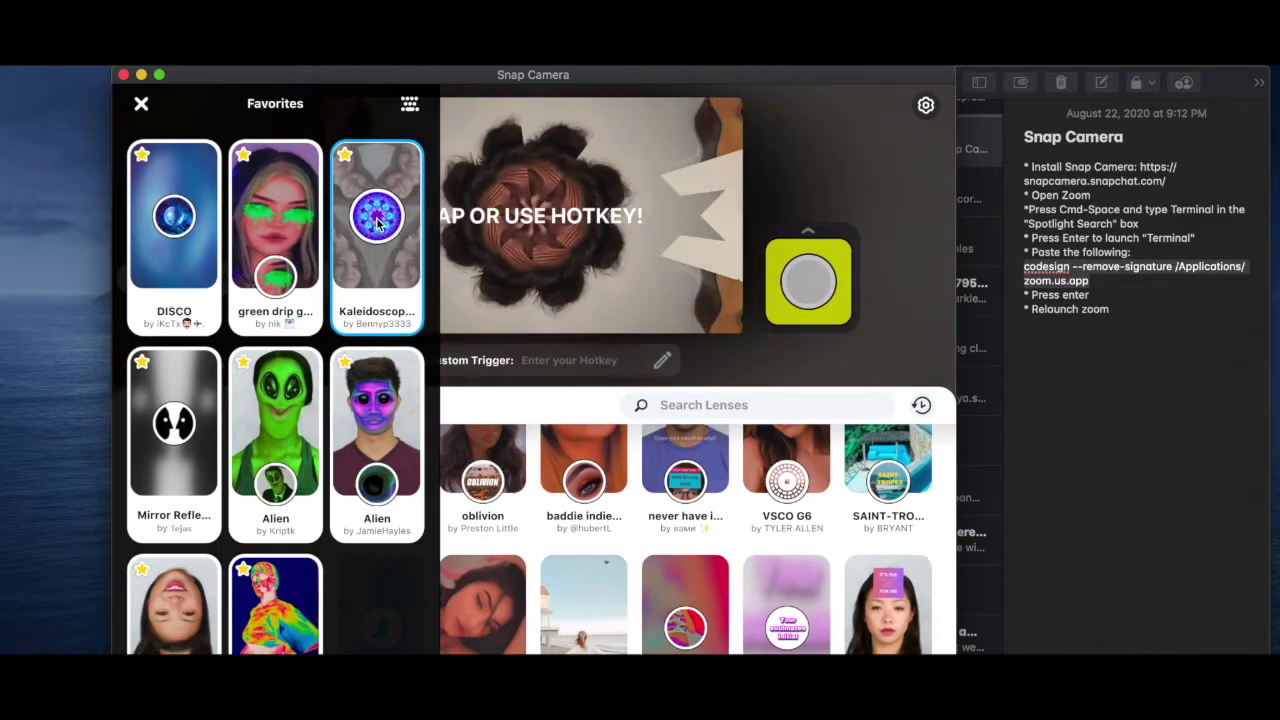
pyautogui.click(267, 230)
pyautogui.click(142, 104)
# Apply the Glowing Tears lens from Top Community Lenses
pyautogui.scroll(3, 554, 506)
pyautogui.scroll(5, 554, 506)
pyautogui.scroll(2, 554, 507)
pyautogui.click(688, 538)
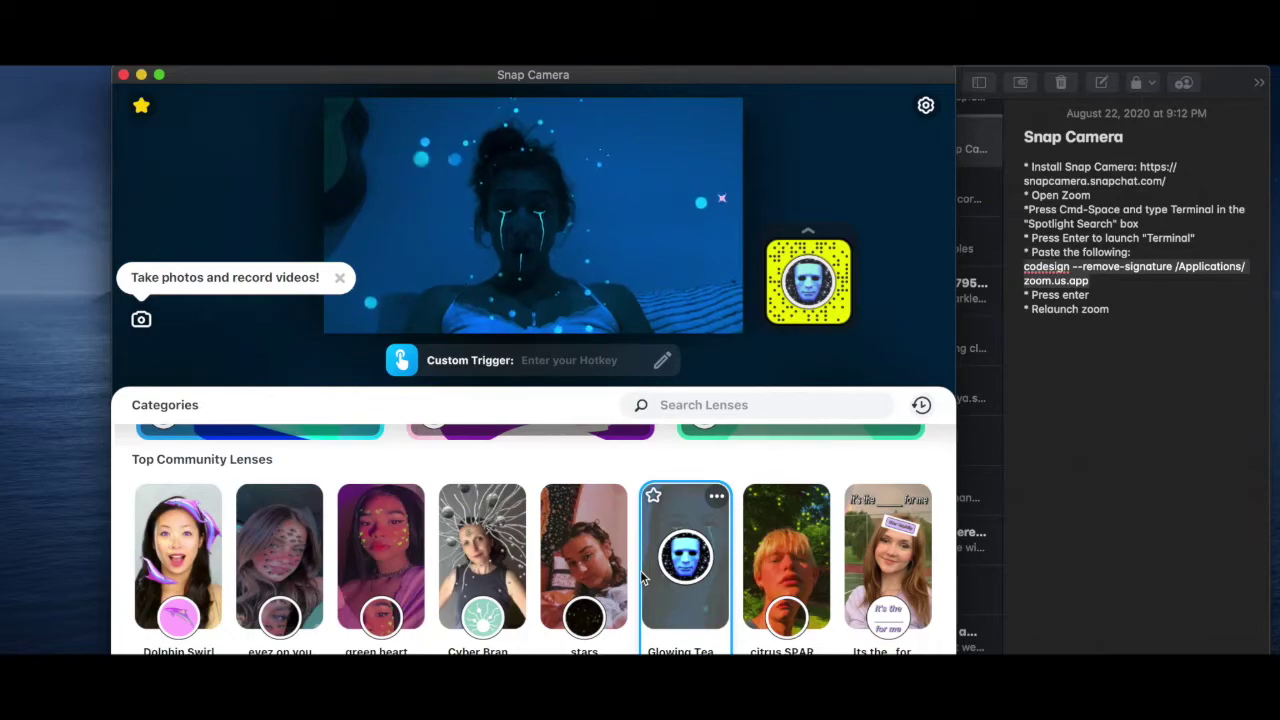
# Switch to Zoom, start the personal meeting and remove its virtual background
pyautogui.press('super+Tab')
pyautogui.click(518, 285)
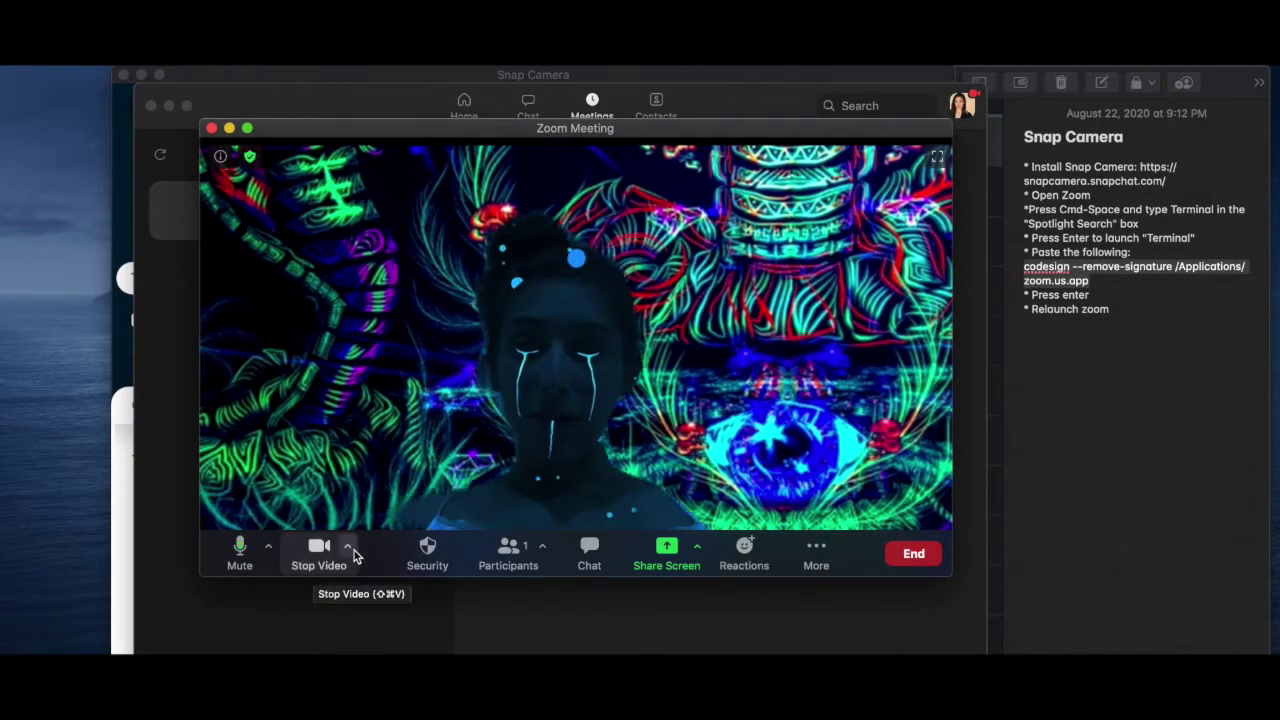
pyautogui.click(349, 549)
pyautogui.click(385, 478)
pyautogui.click(573, 566)
pyautogui.click(308, 180)
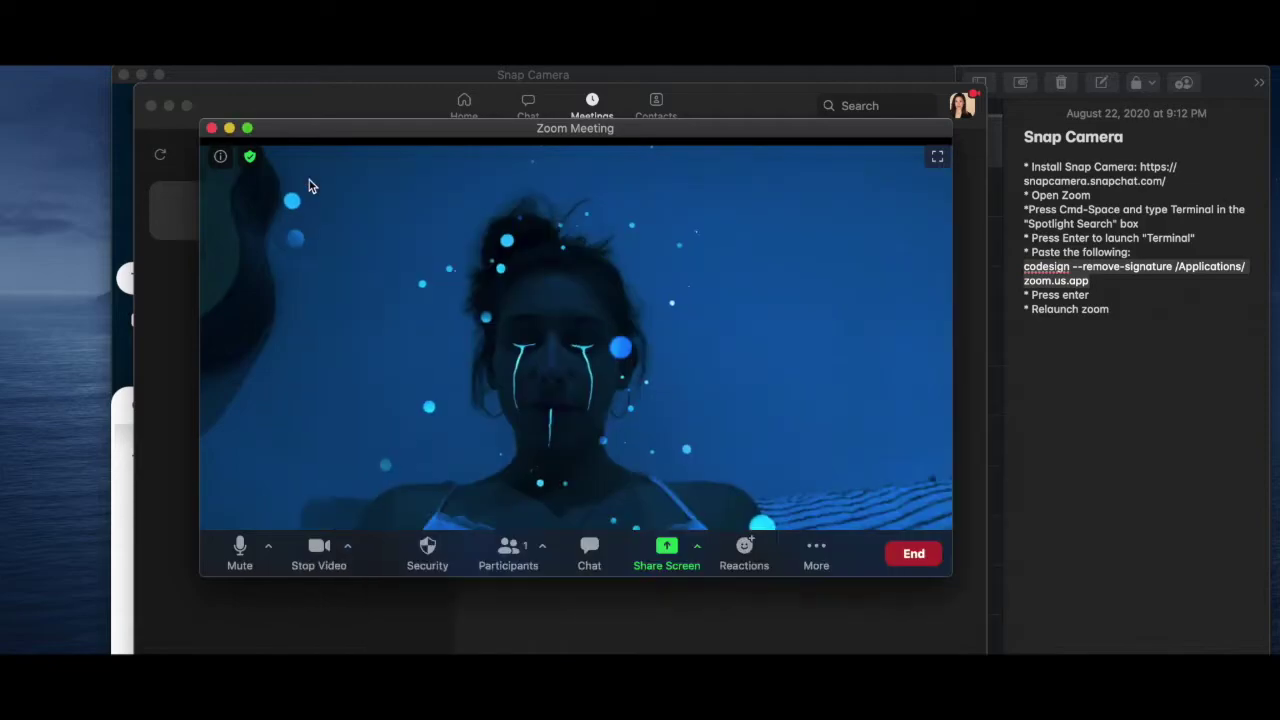
# Switch the meeting's video source to another camera and back to Snap Camera
pyautogui.click(347, 547)
pyautogui.click(390, 446)
pyautogui.click(349, 547)
pyautogui.click(385, 416)
# Apply the "Cyber Bran..." community lens in Snap Camera and return to the Zoom meeting
pyautogui.click(126, 527)
pyautogui.click(512, 553)
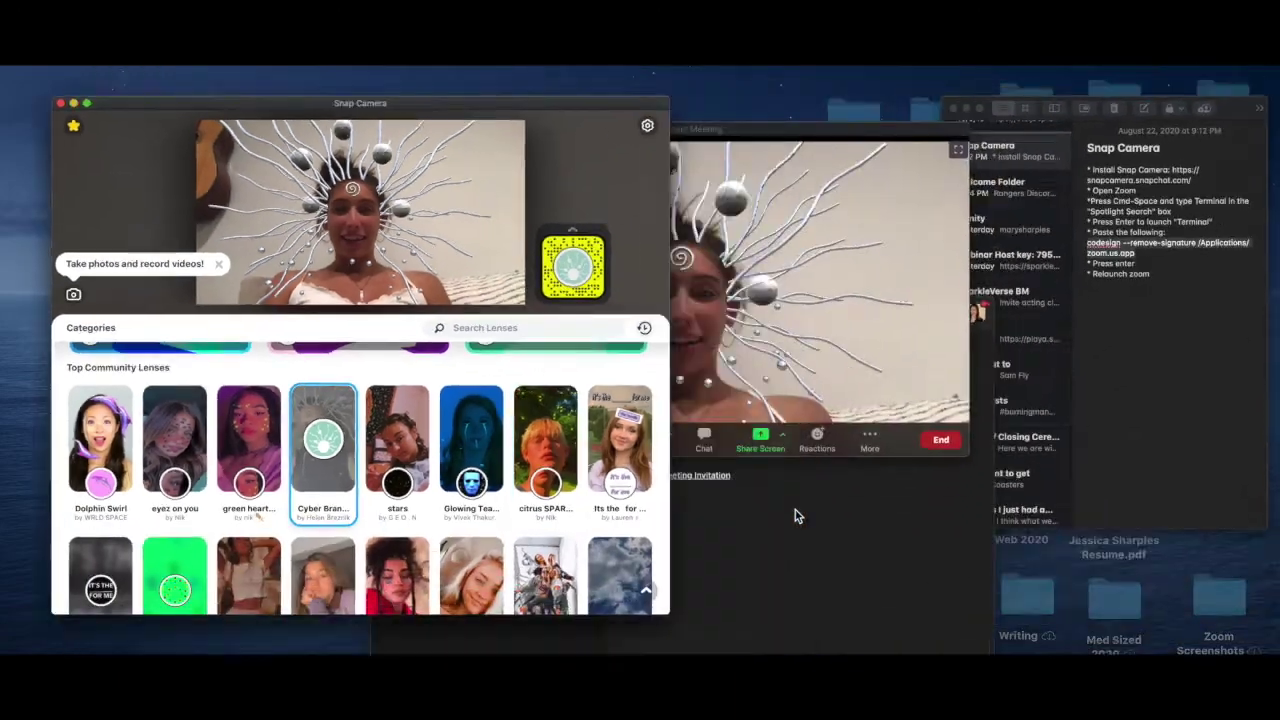
pyautogui.hotkey('ctrl', 'Up')
pyautogui.click(770, 262)
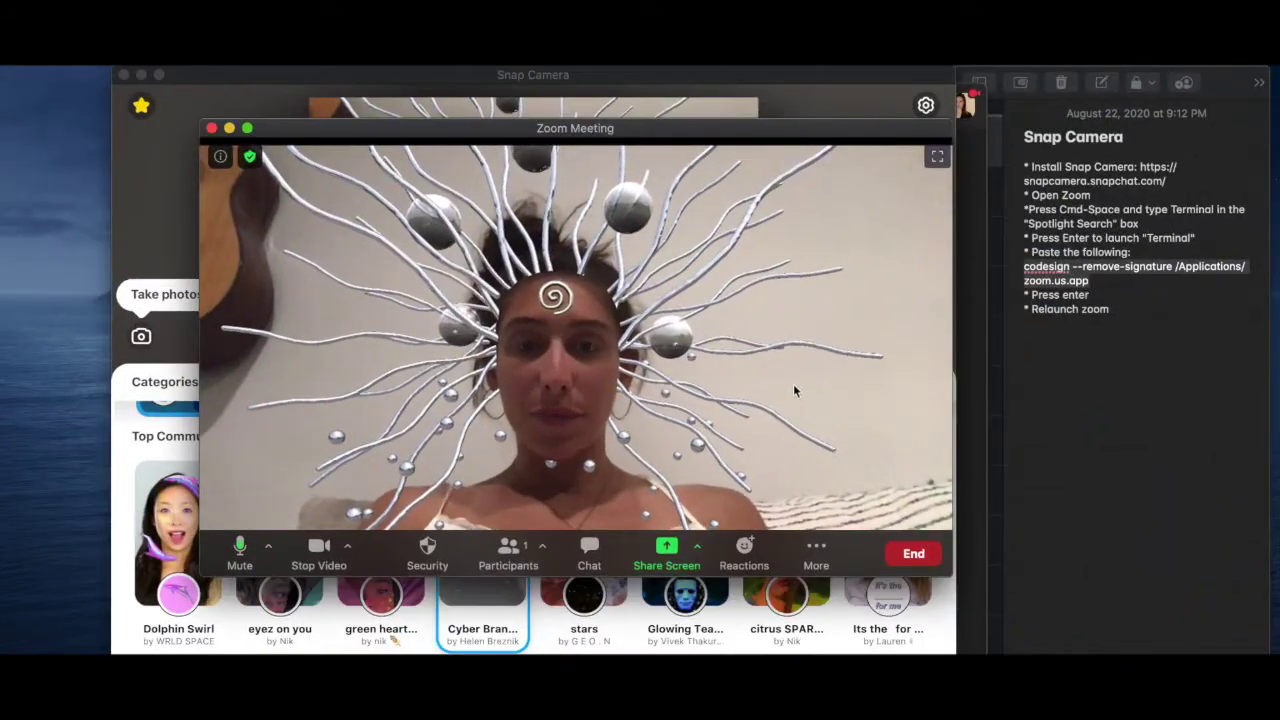
# In Snap Camera, apply the Alien lens by Snap Inc. from the Funny category
pyautogui.click(193, 457)
pyautogui.scroll(5, 630, 568)
pyautogui.scroll(2, 630, 568)
pyautogui.click(828, 537)
pyautogui.click(788, 455)
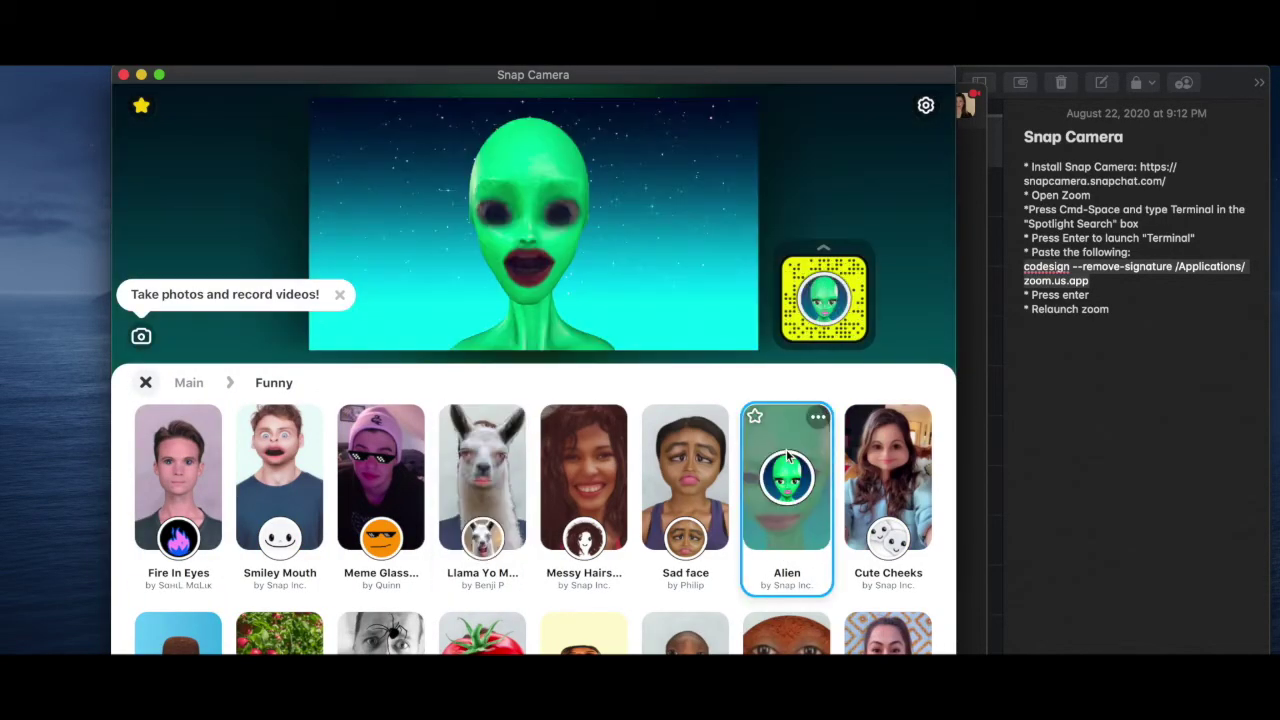
# Bring the Zoom meeting window back to the front
pyautogui.click(967, 315)
pyautogui.hotkey('ctrl', 'Up')
pyautogui.click(763, 330)
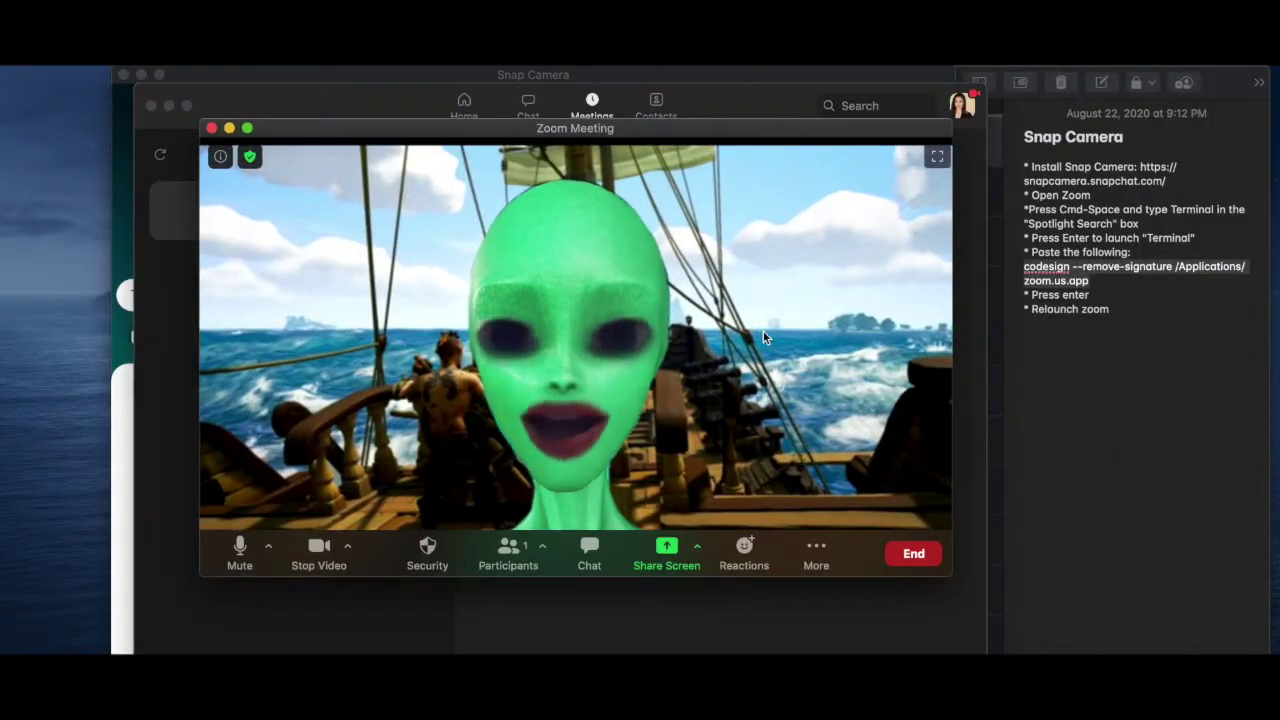